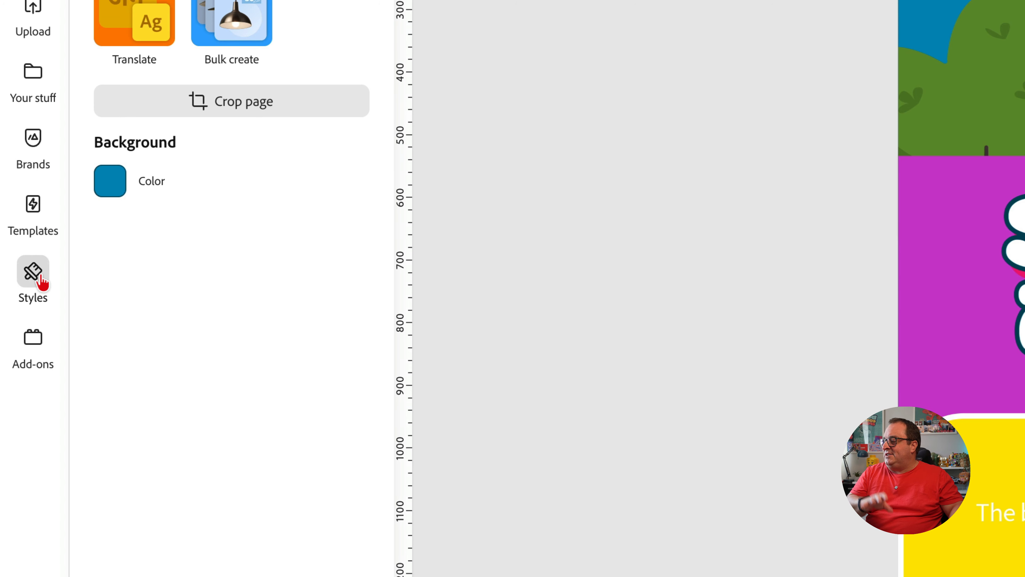
# - Apply the Pixelify Sans style to page 3, and replace it with the green Roboto Black style
pyautogui.click(39, 278)
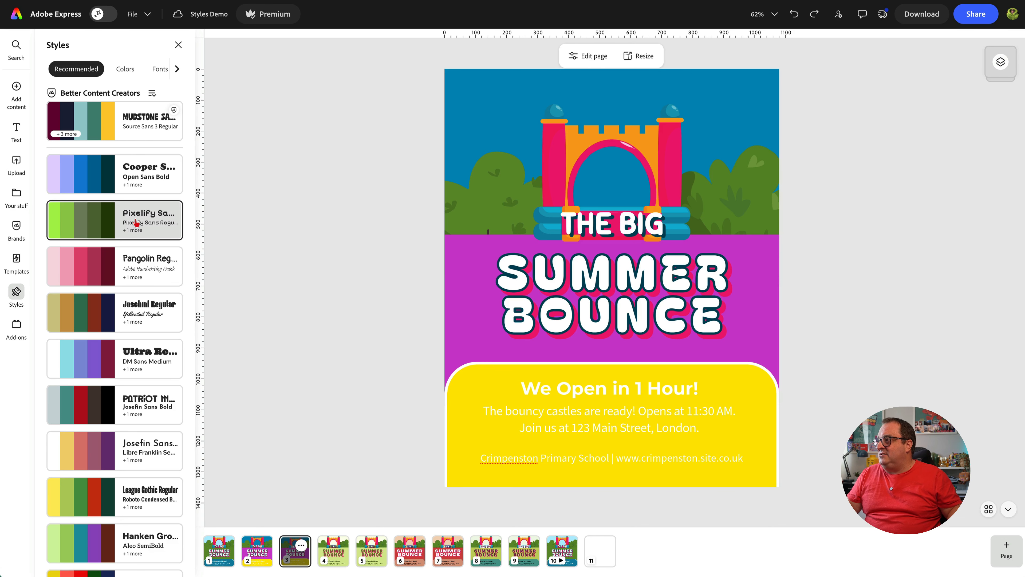
pyautogui.click(100, 224)
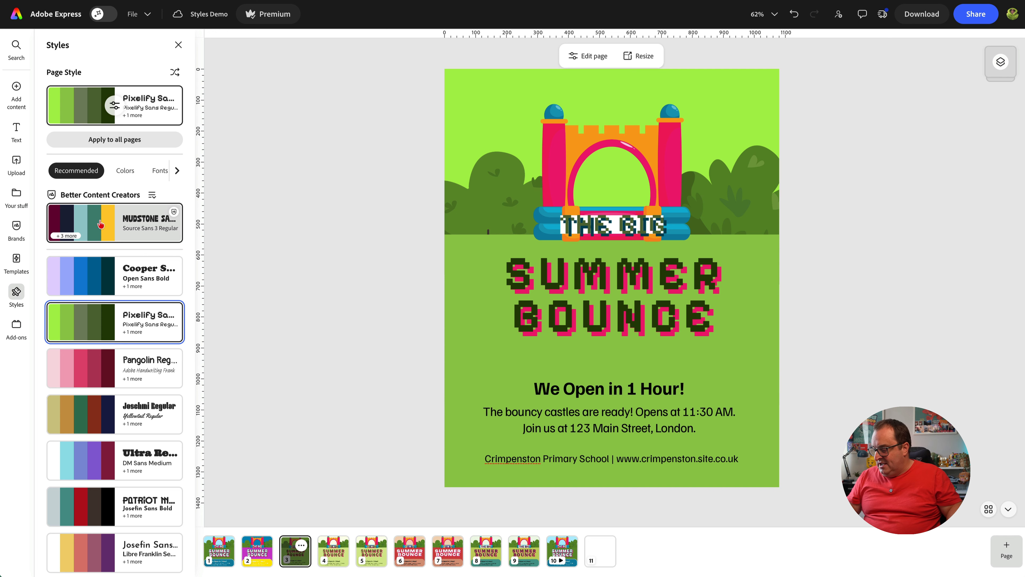
pyautogui.scroll(-10, 101, 275)
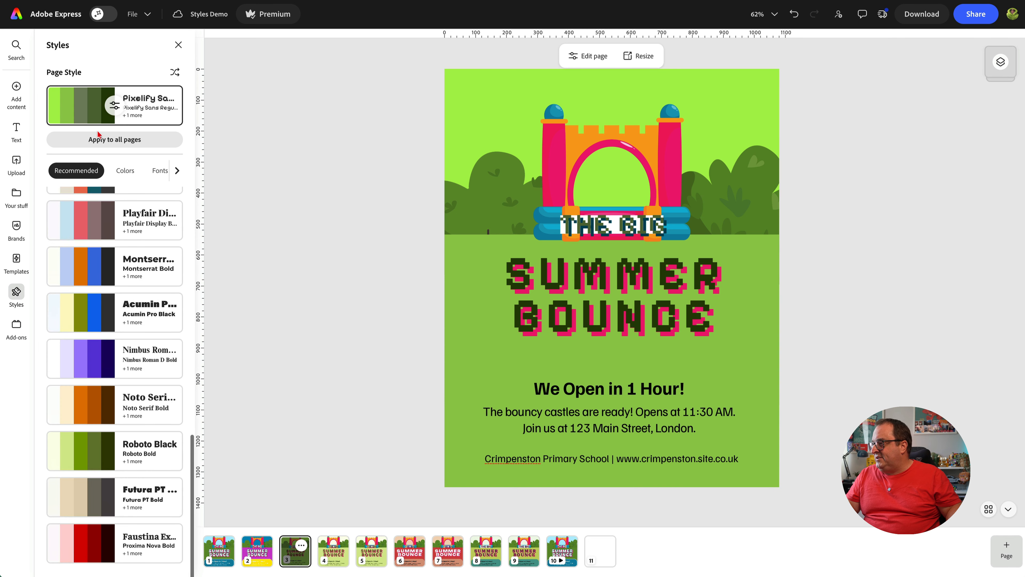
pyautogui.click(115, 445)
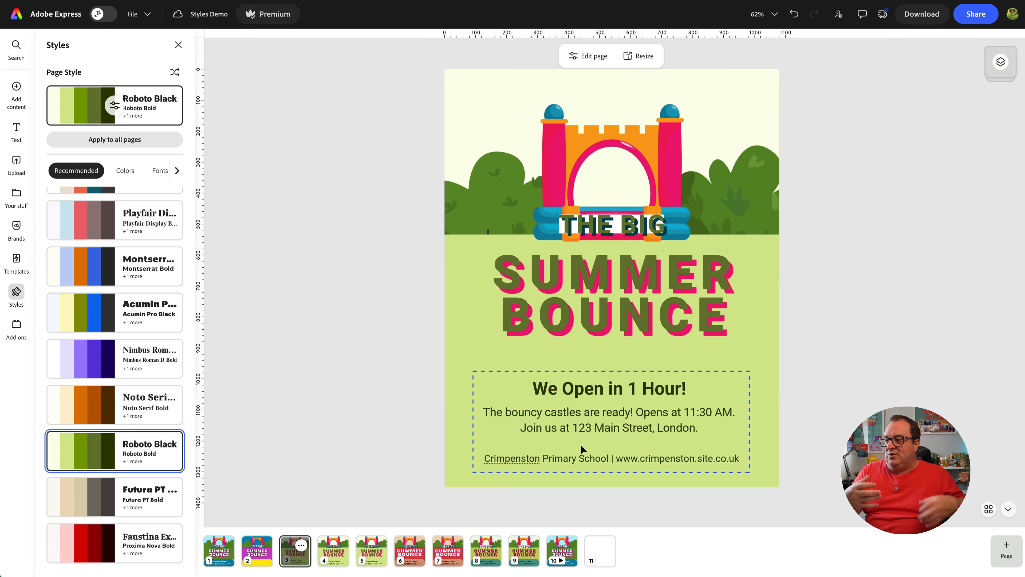
# - Examine the text colour of the "We Open in 1 Hour!" heading among the swatches and as a custom colour
pyautogui.click(573, 391)
pyautogui.click(573, 391)
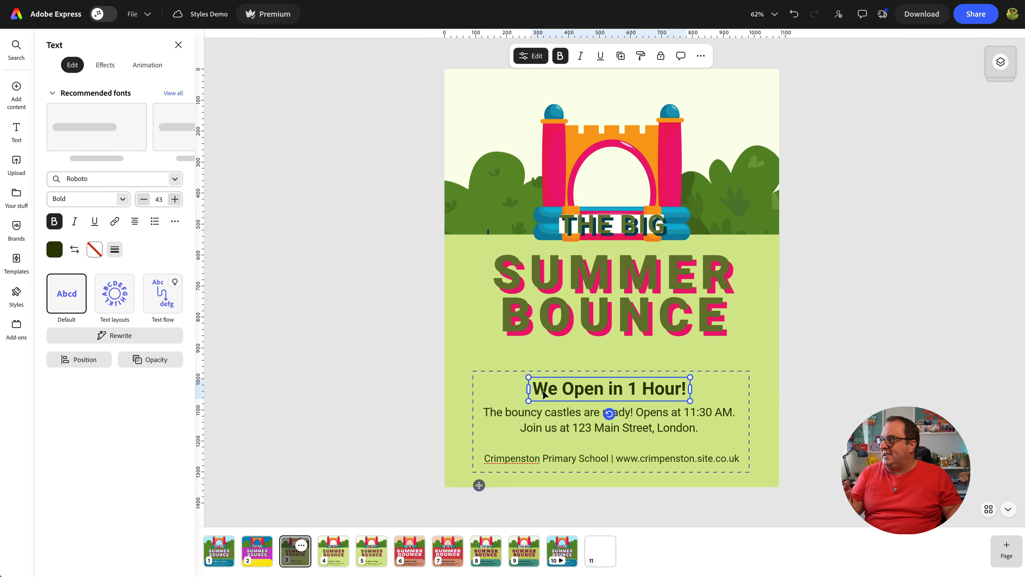
pyautogui.click(49, 249)
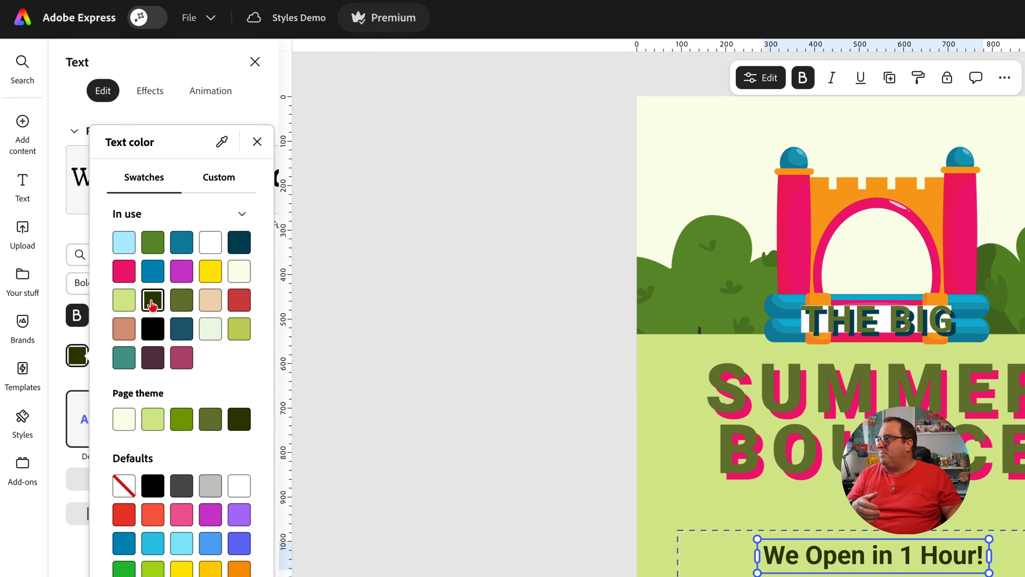
pyautogui.click(213, 187)
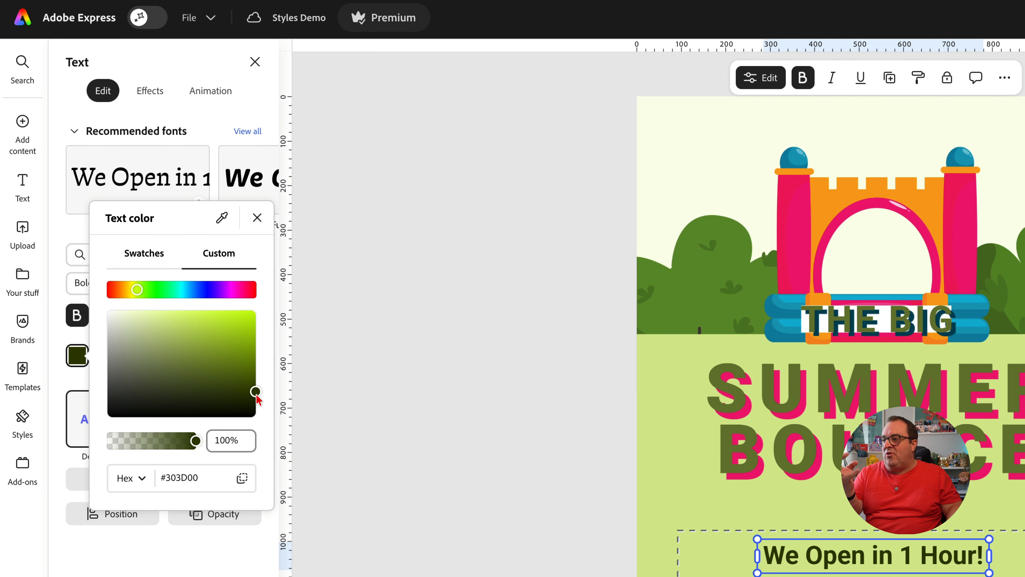
pyautogui.click(387, 382)
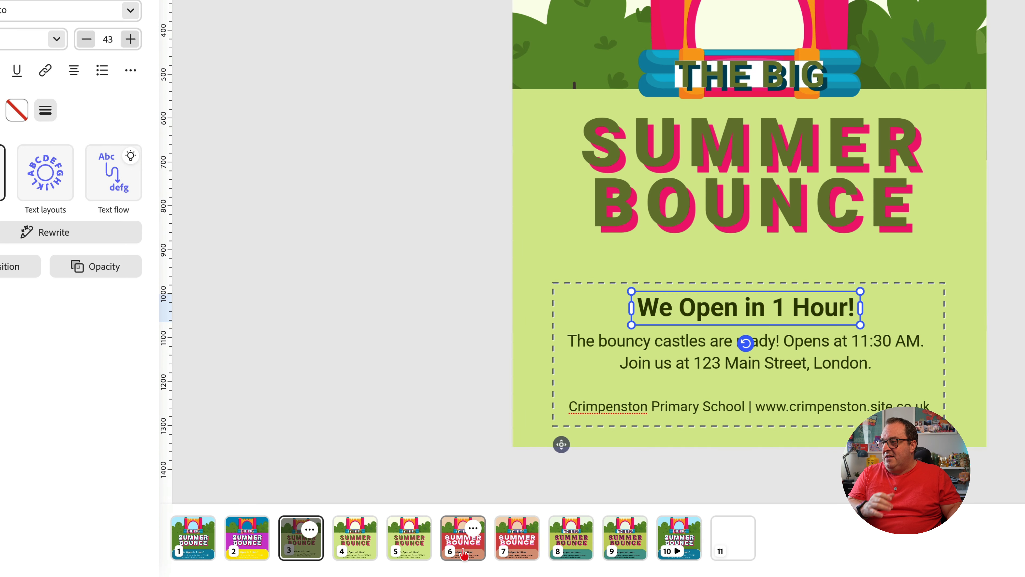
# - Browse the recommended styles for page 6 and compare the styled versions on pages 8, 6 and 4
pyautogui.click(464, 553)
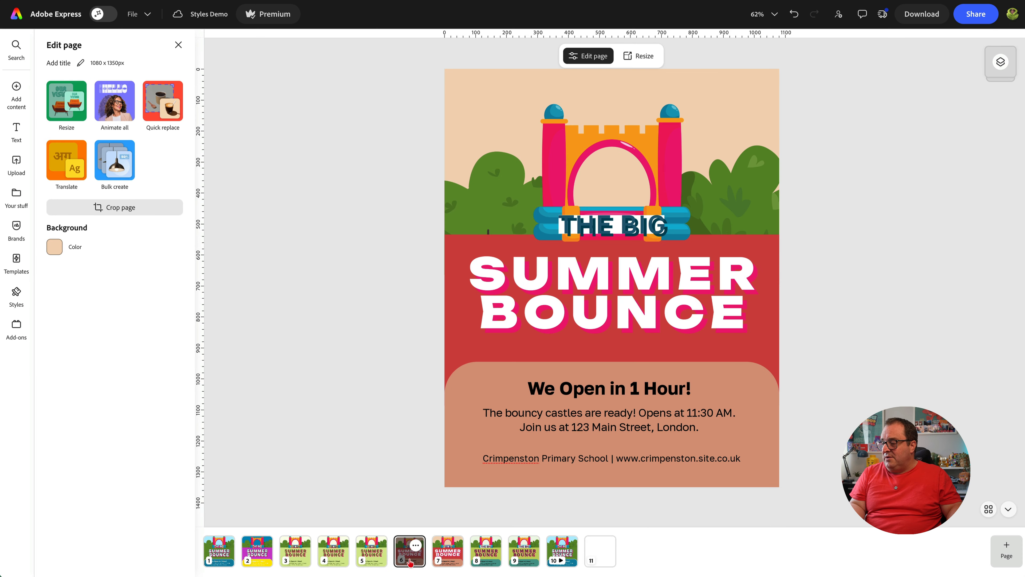
pyautogui.click(16, 293)
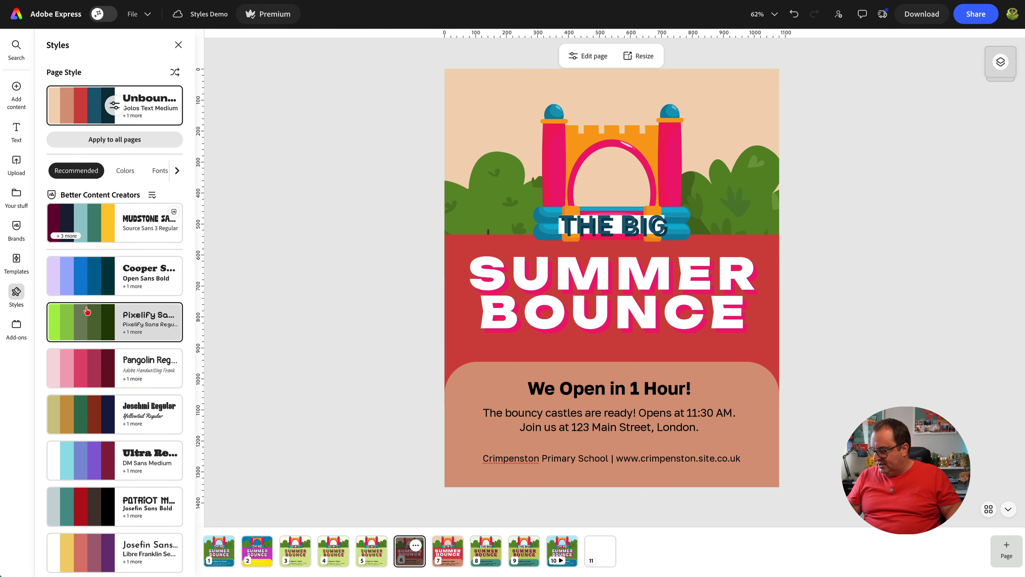
pyautogui.scroll(-8, 89, 349)
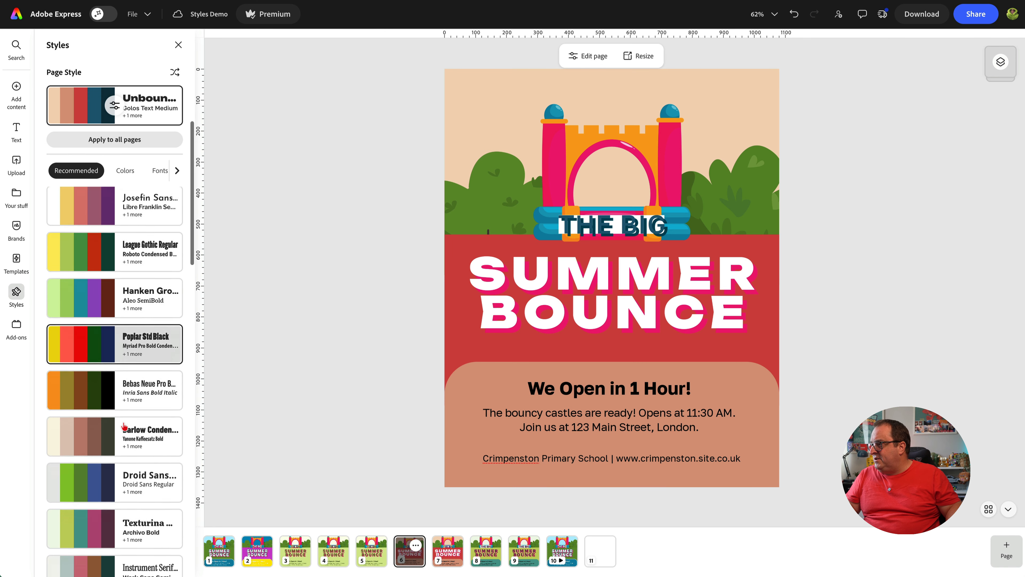
pyautogui.scroll(-3, 125, 426)
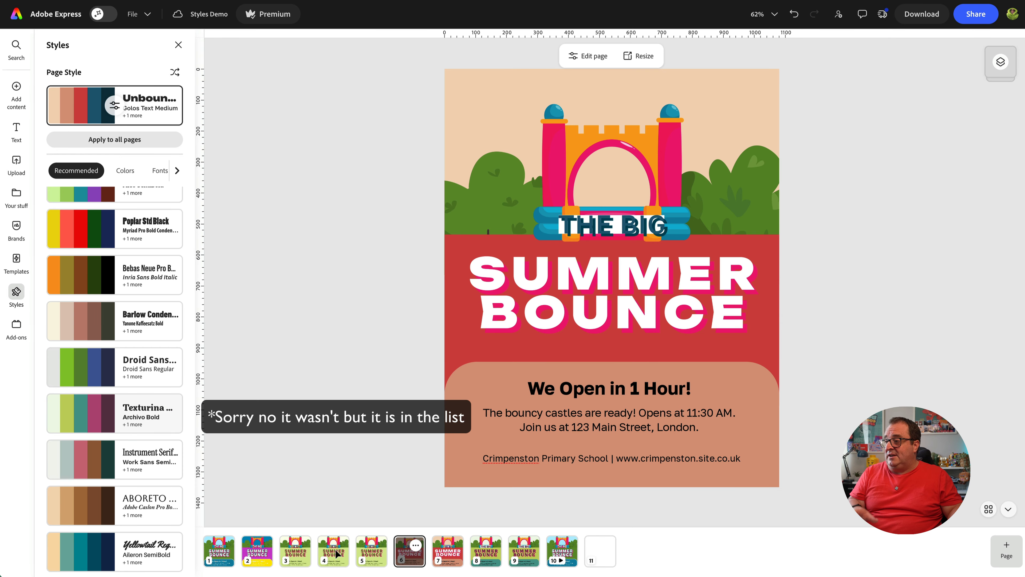
pyautogui.click(490, 560)
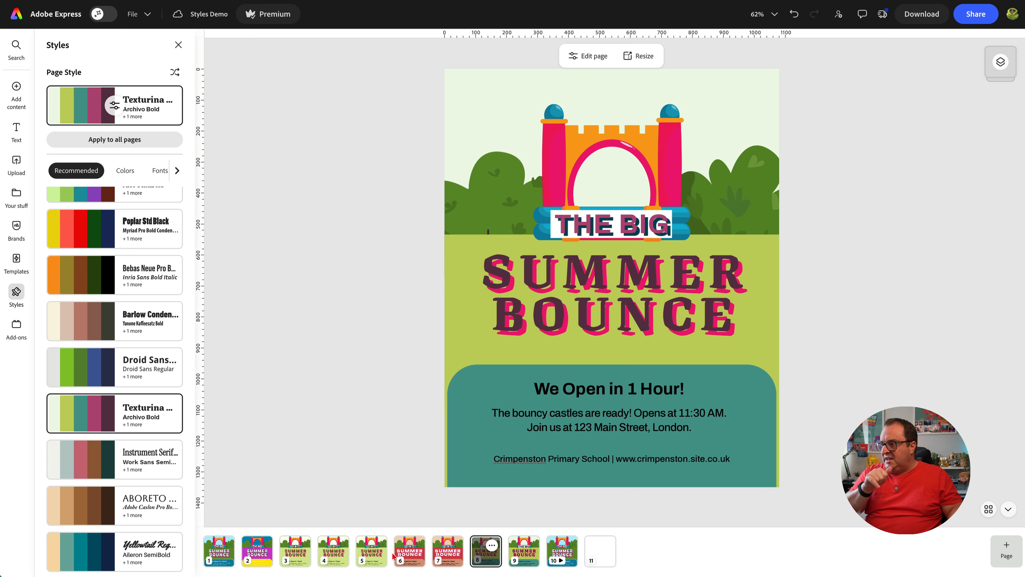
pyautogui.click(416, 557)
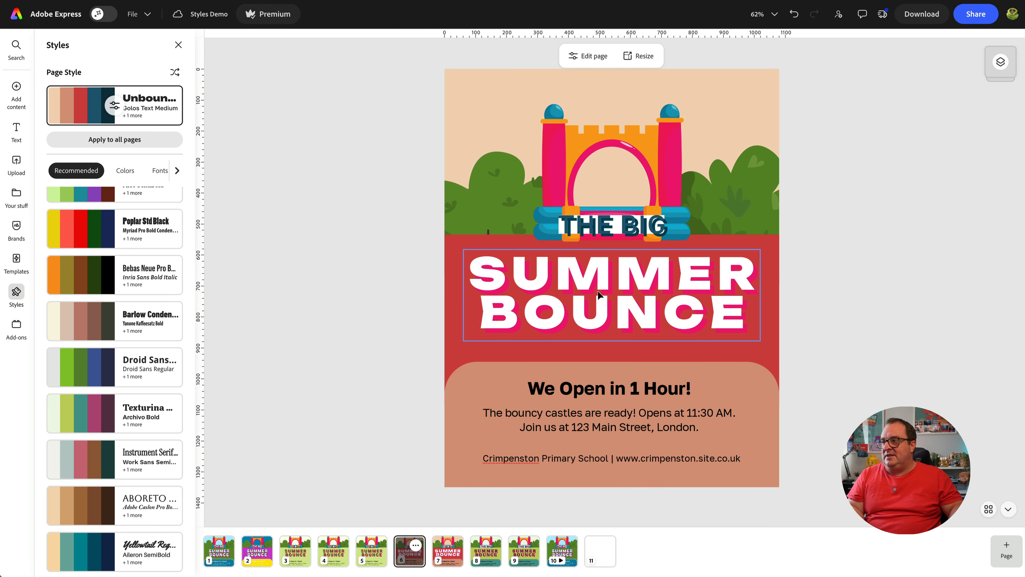
pyautogui.click(339, 561)
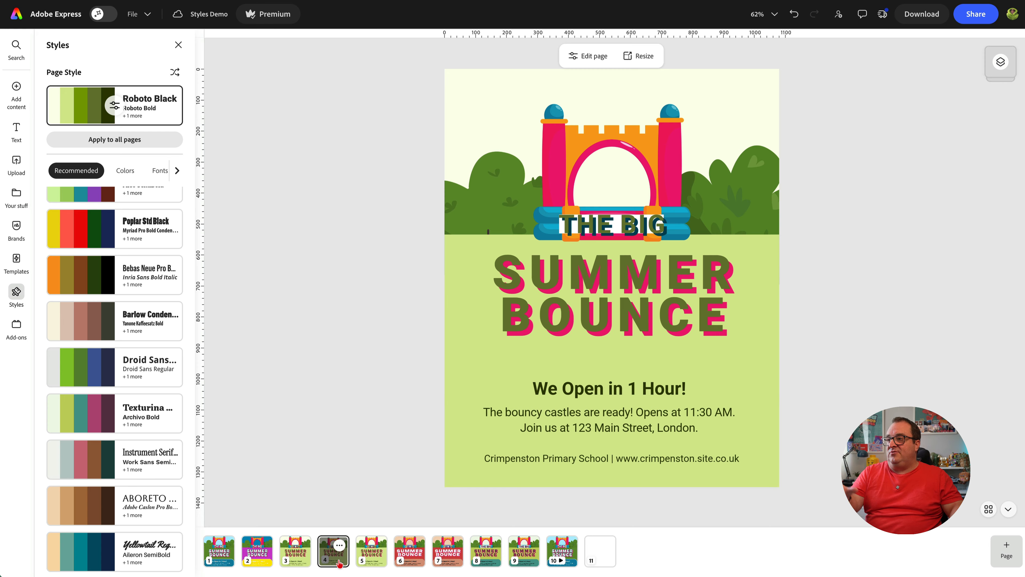
# - Copy the style of the "Summer Bounce" title on page 6
pyautogui.click(407, 563)
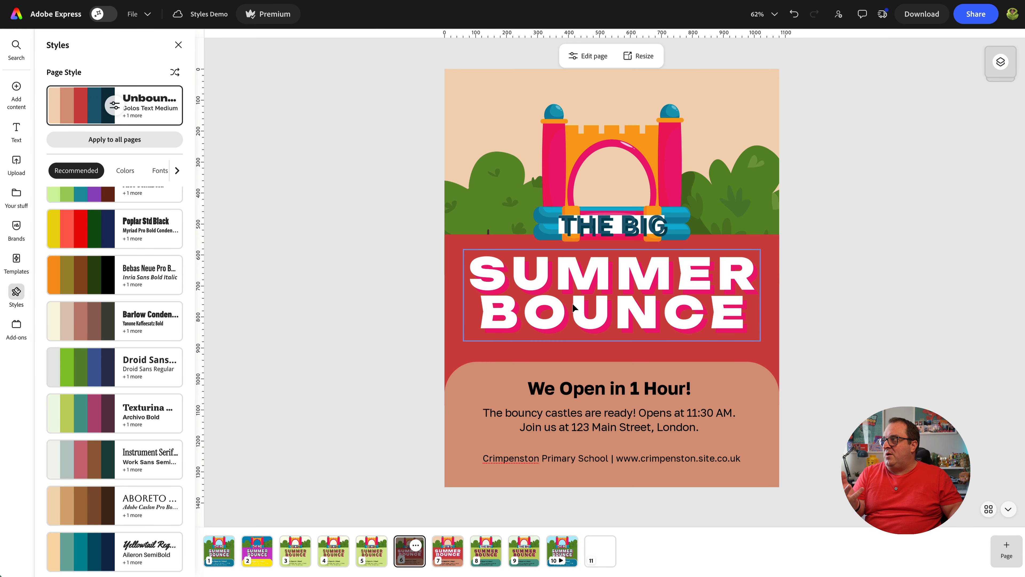
pyautogui.click(574, 308)
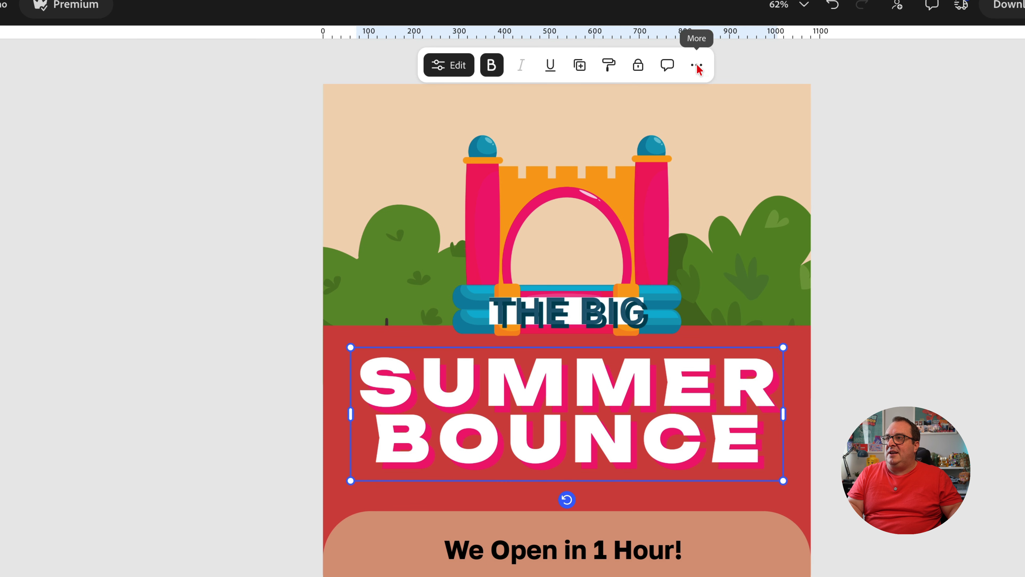
pyautogui.click(700, 57)
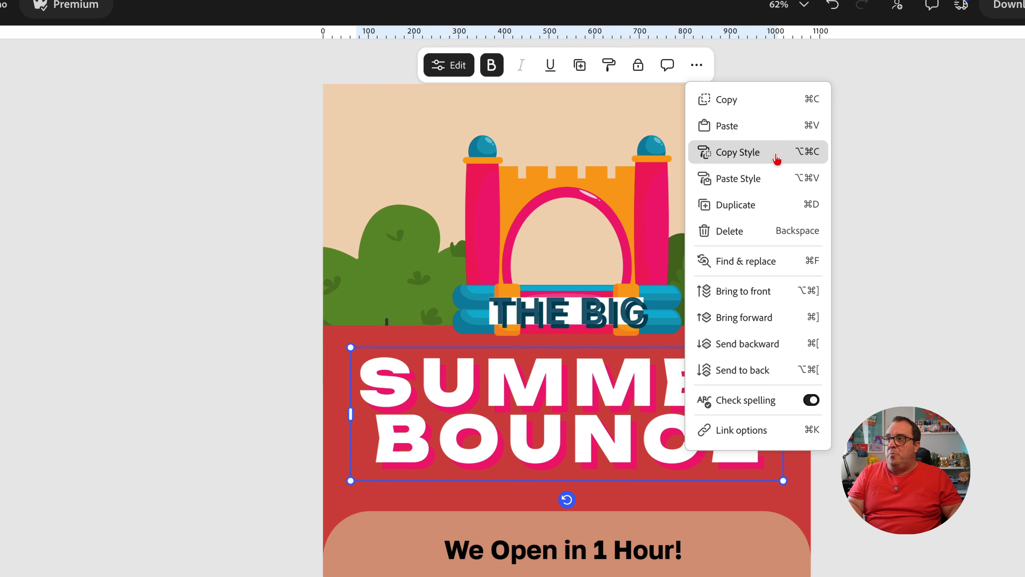
pyautogui.click(777, 159)
# - Paste the copied text style onto the "Summer Bounce" title on page 4
pyautogui.click(333, 558)
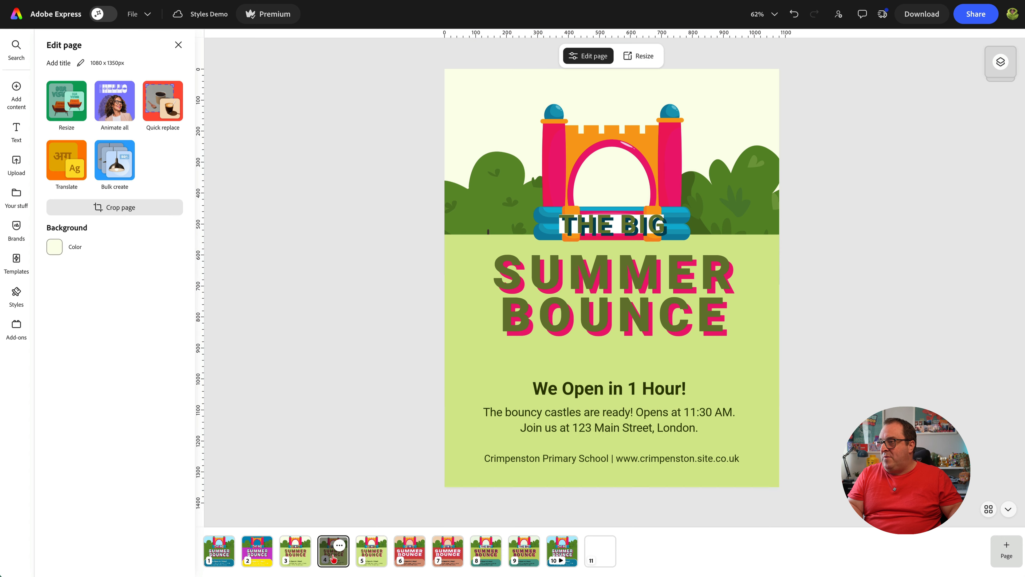
pyautogui.click(556, 310)
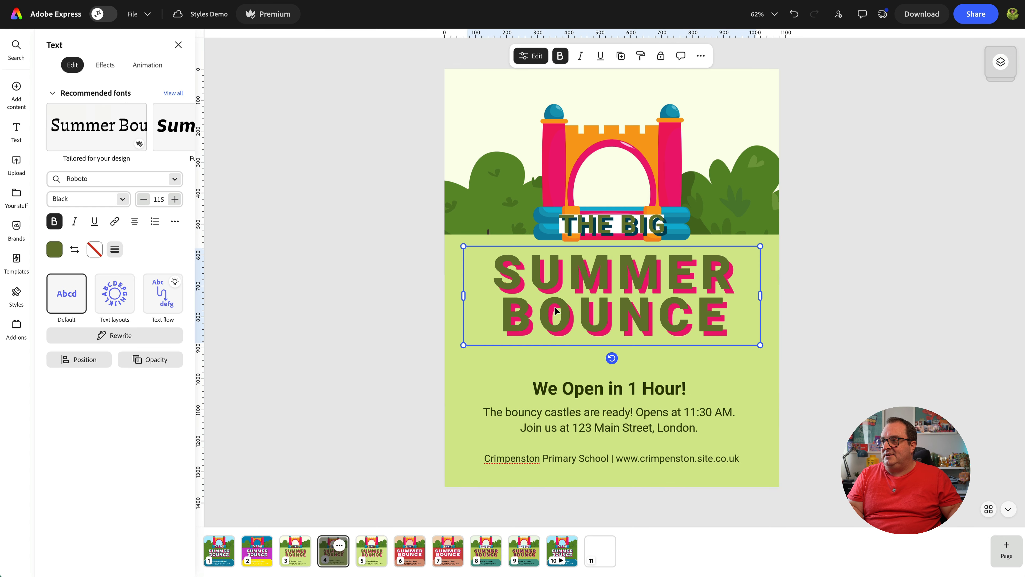
pyautogui.click(701, 57)
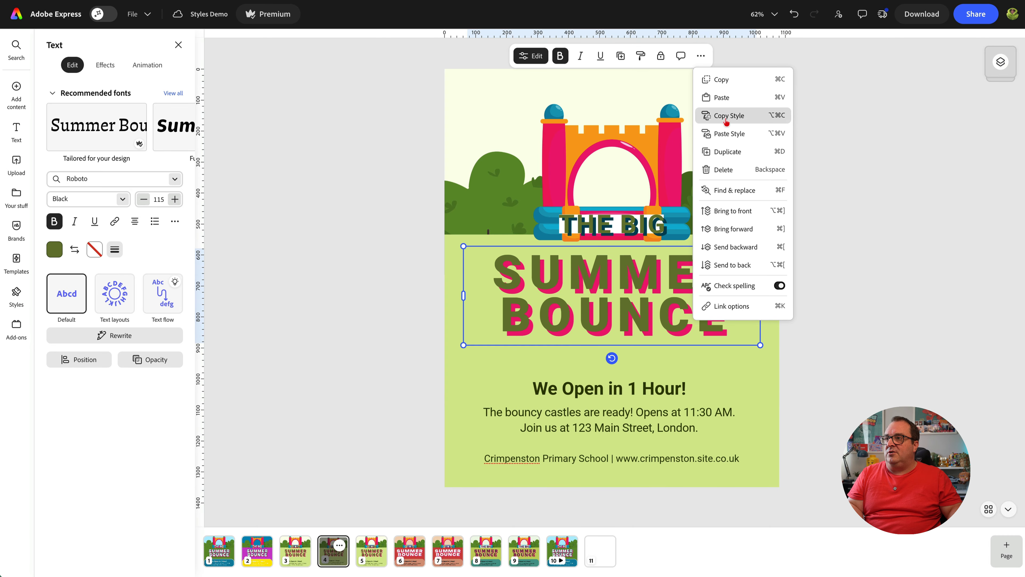
pyautogui.click(728, 134)
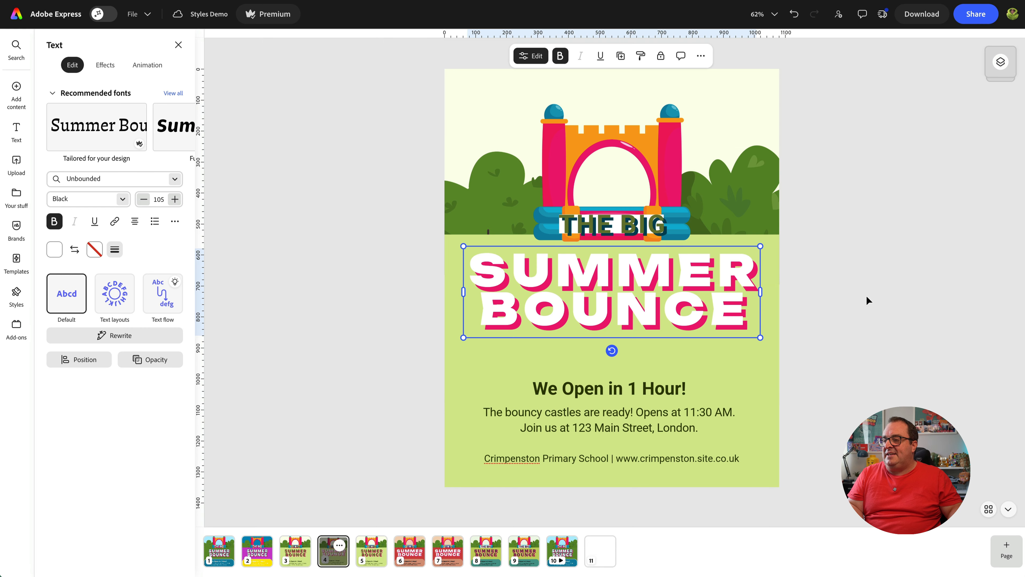
pyautogui.click(823, 326)
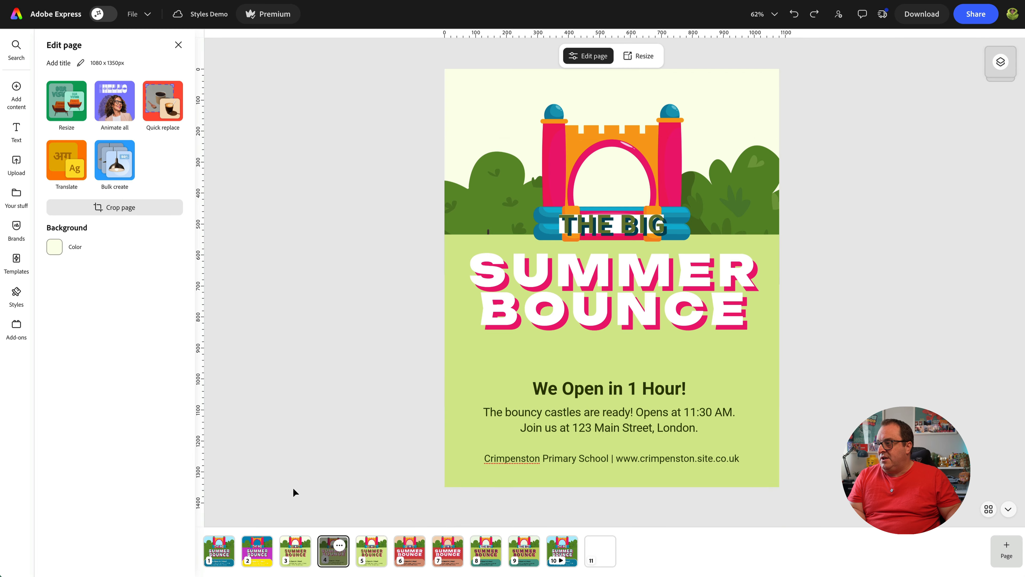
# - Change the border of the rounded rectangle behind page 4's event details to white, and replace it with pink #ee1373
pyautogui.click(257, 551)
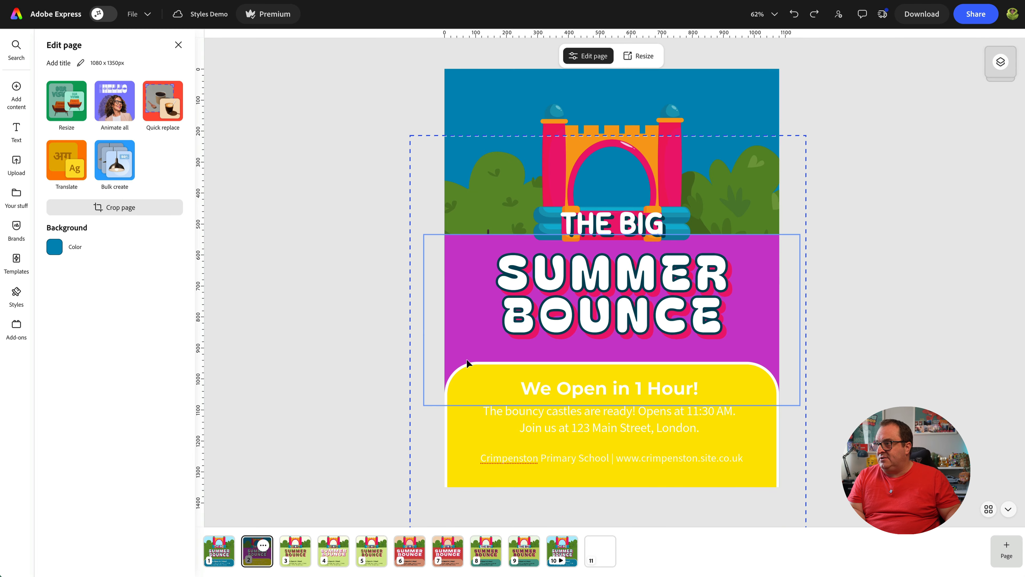
pyautogui.click(490, 559)
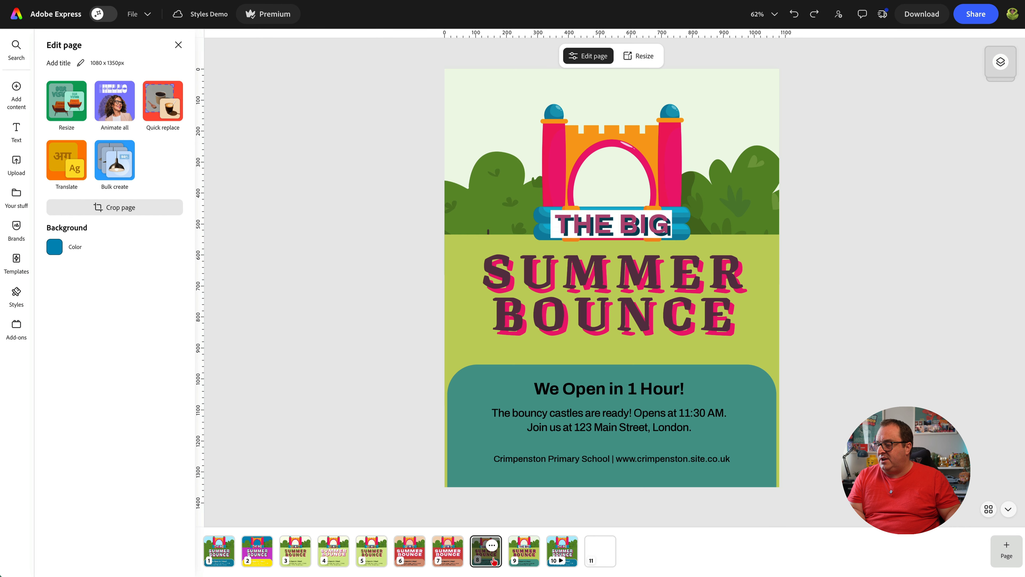
pyautogui.click(350, 563)
pyautogui.click(464, 416)
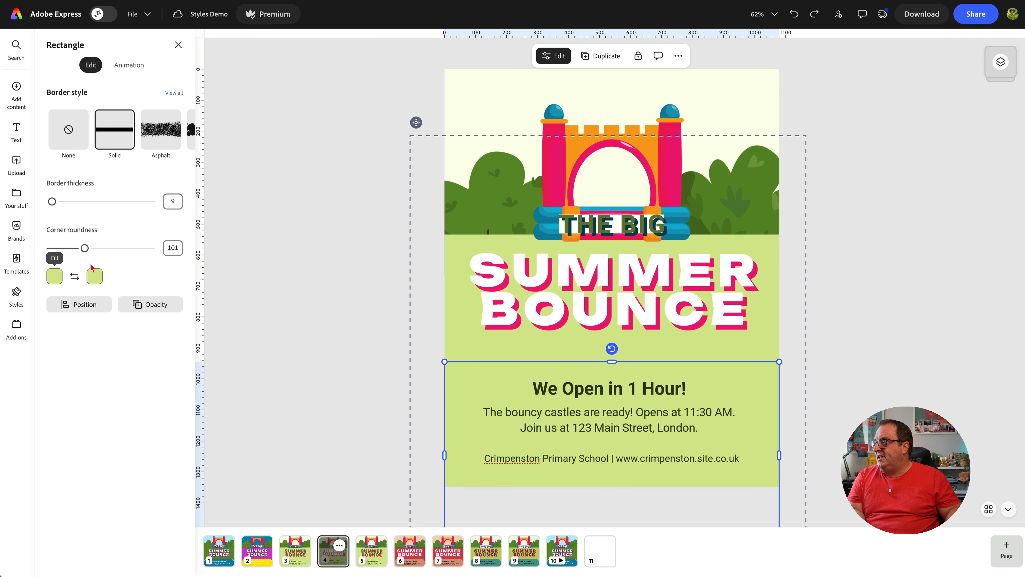
pyautogui.click(95, 276)
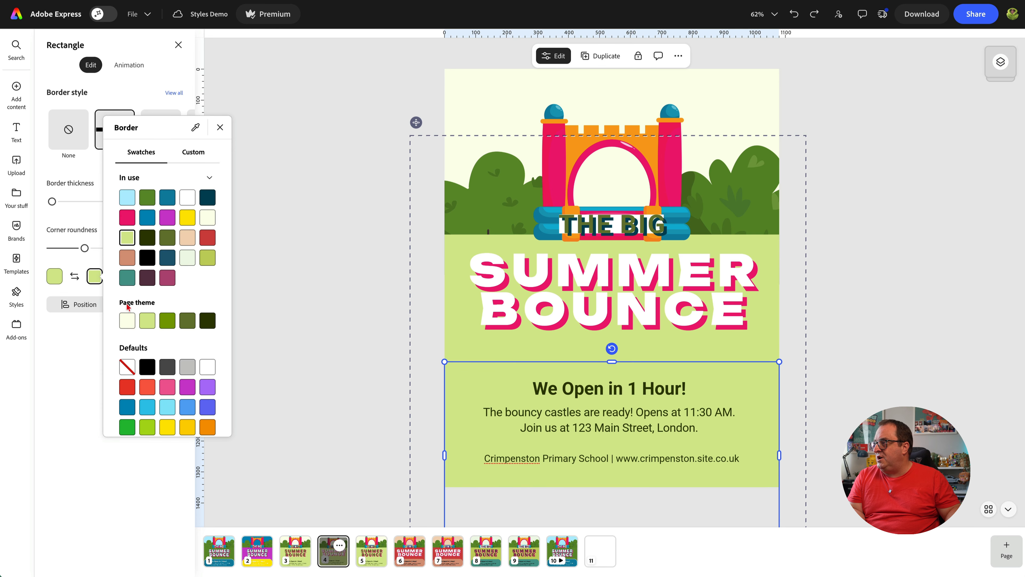
pyautogui.click(191, 200)
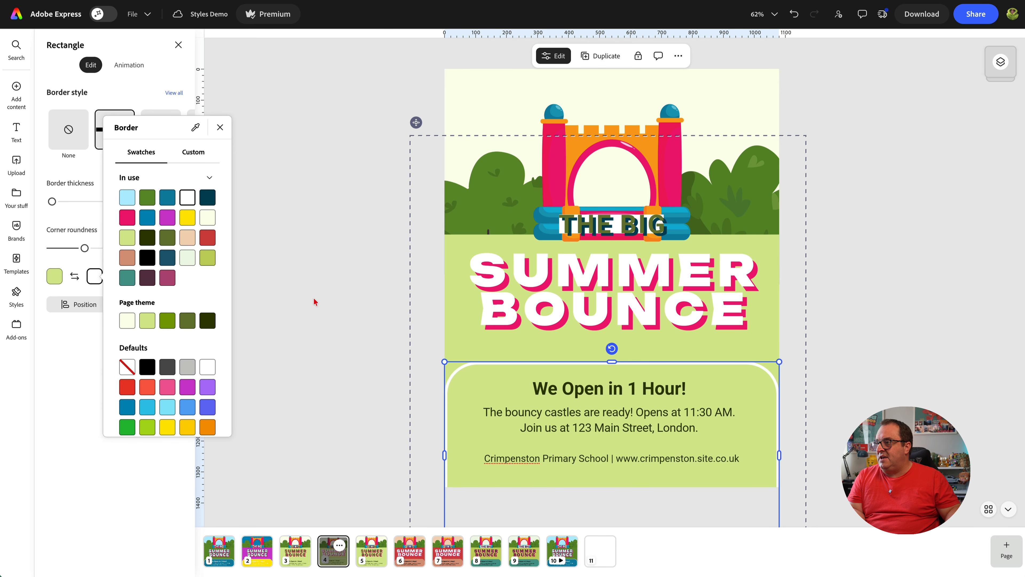
pyautogui.click(315, 302)
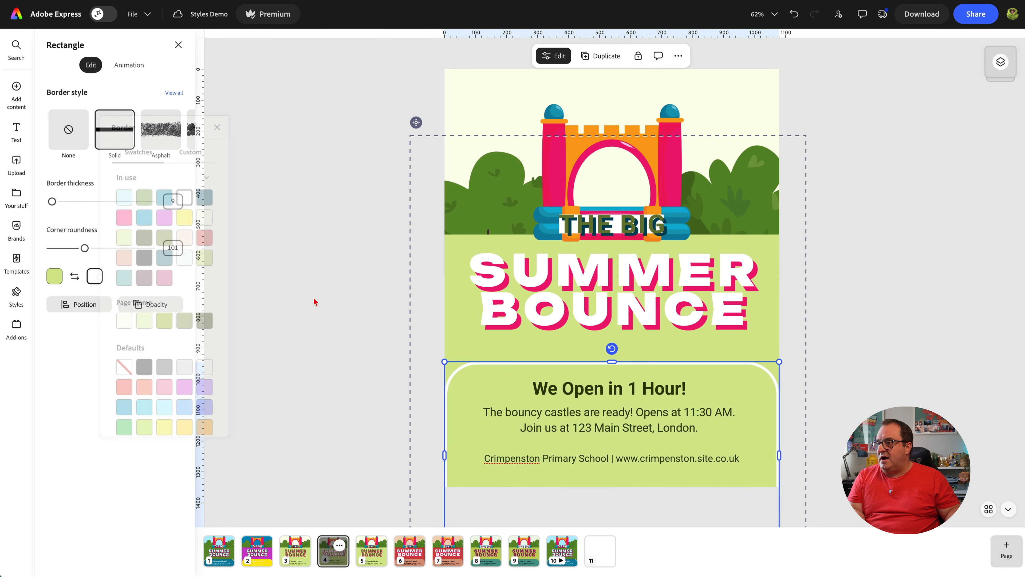
pyautogui.click(96, 278)
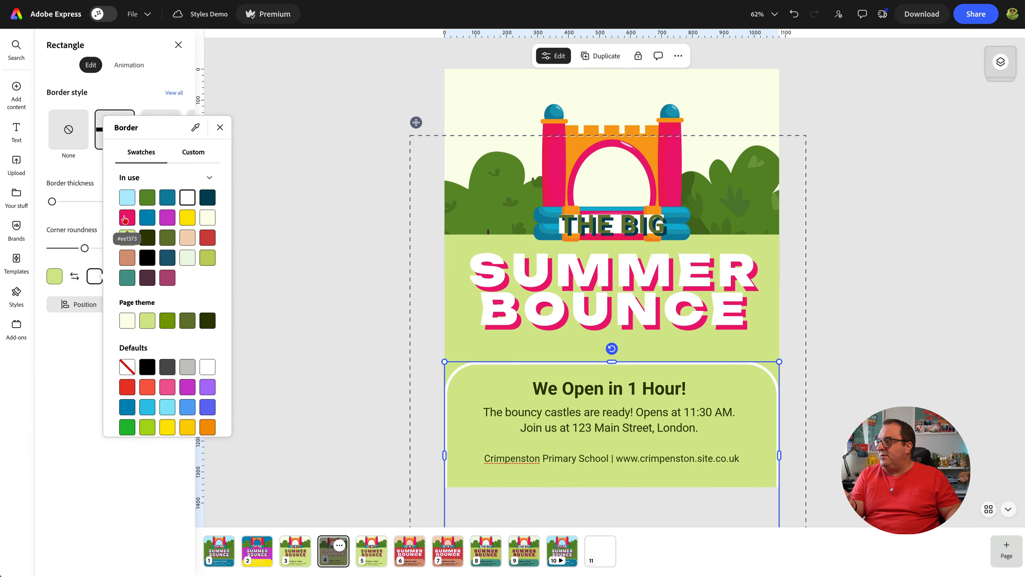
pyautogui.click(161, 235)
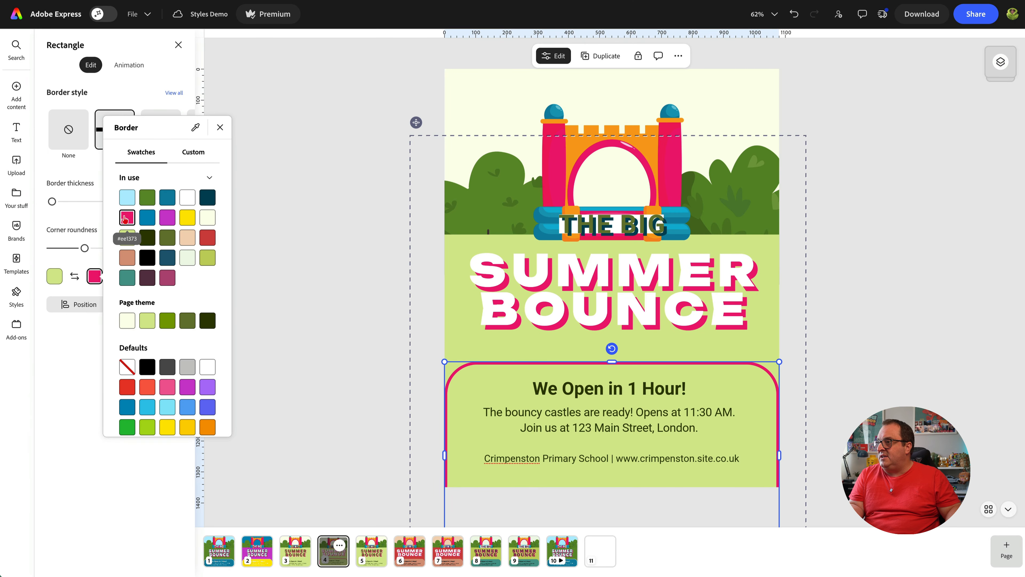
pyautogui.click(341, 329)
pyautogui.click(341, 329)
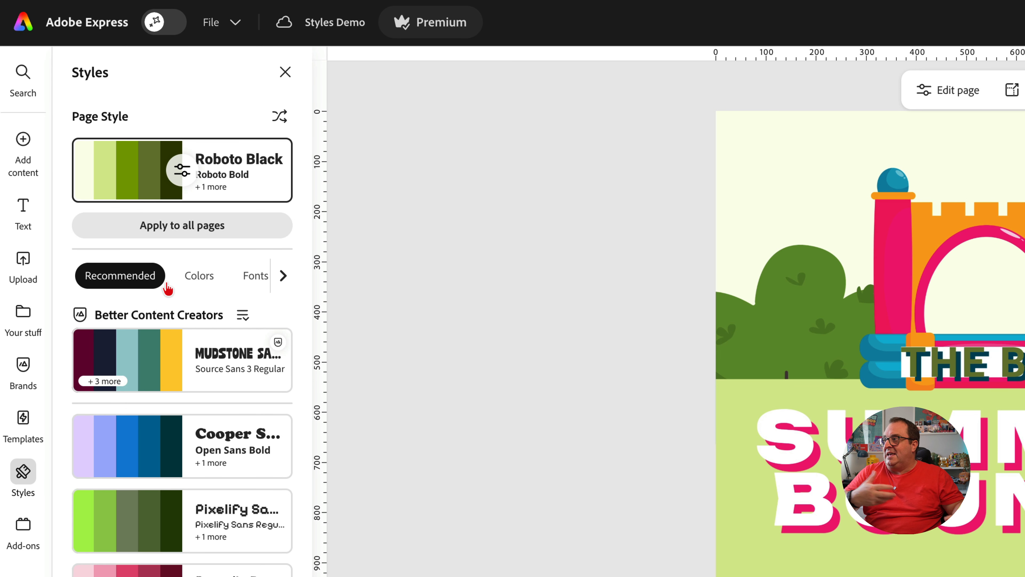
# - View the colour-only and font-only options offered among the styles for page 4
pyautogui.click(197, 287)
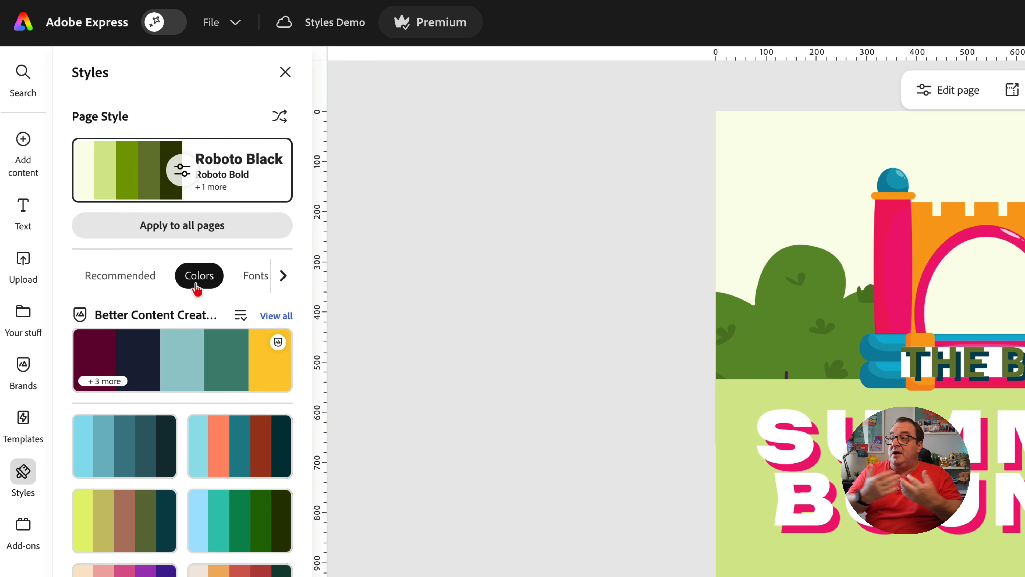
pyautogui.click(254, 278)
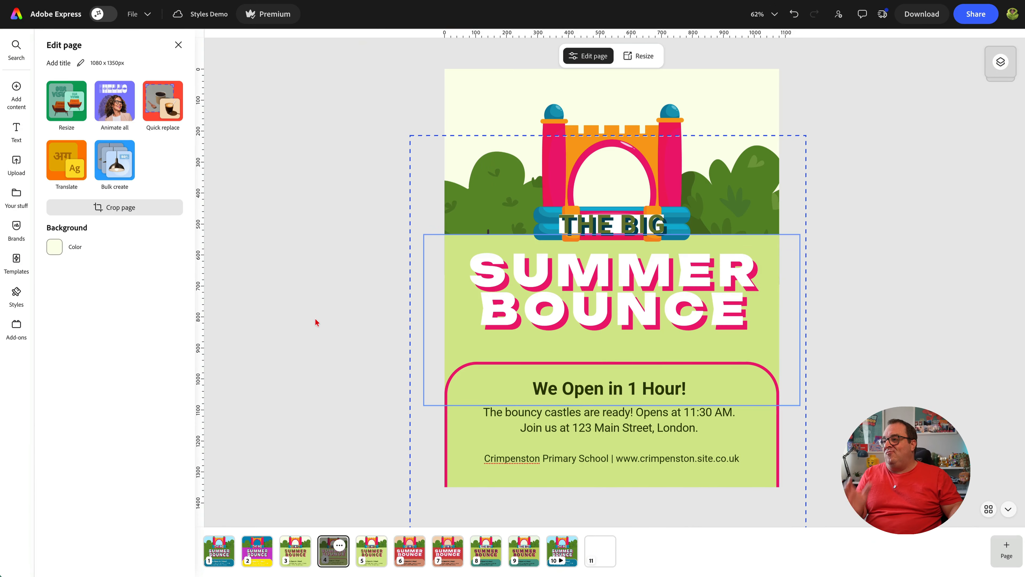
pyautogui.click(315, 322)
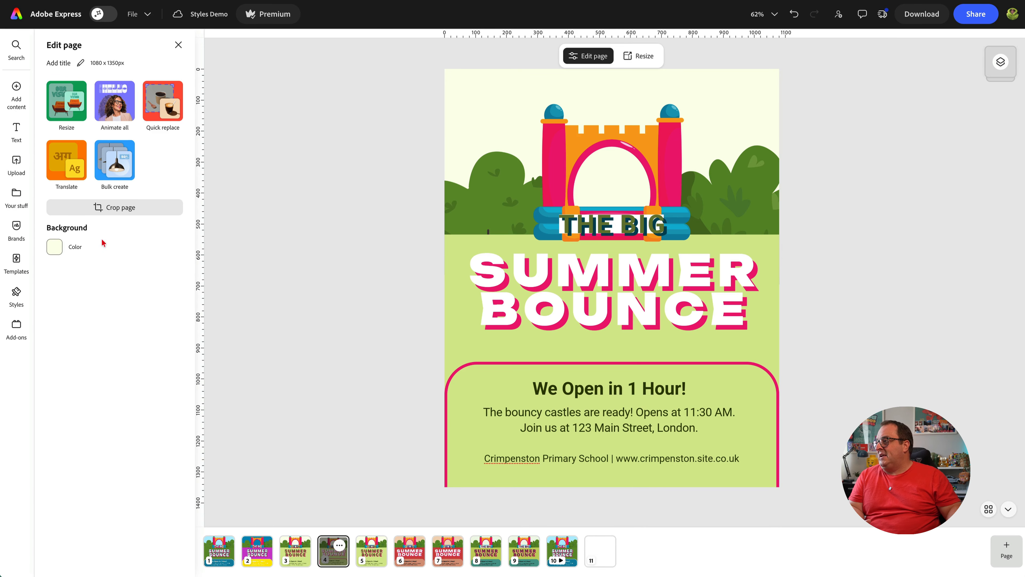
# - Try the Glide and Popping animate-all presets on page 4, and remove all of the page's animations
pyautogui.click(521, 299)
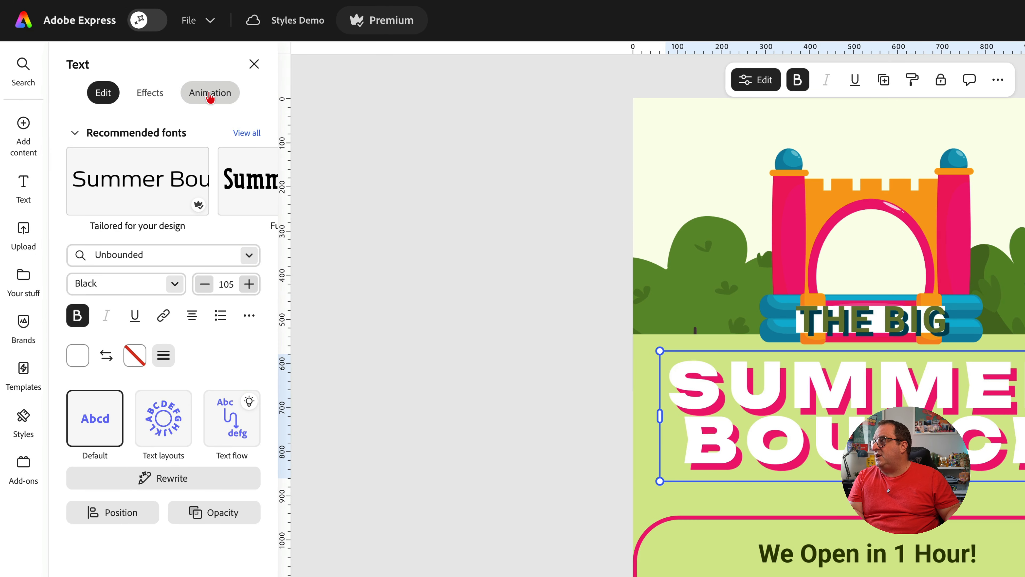
pyautogui.click(209, 94)
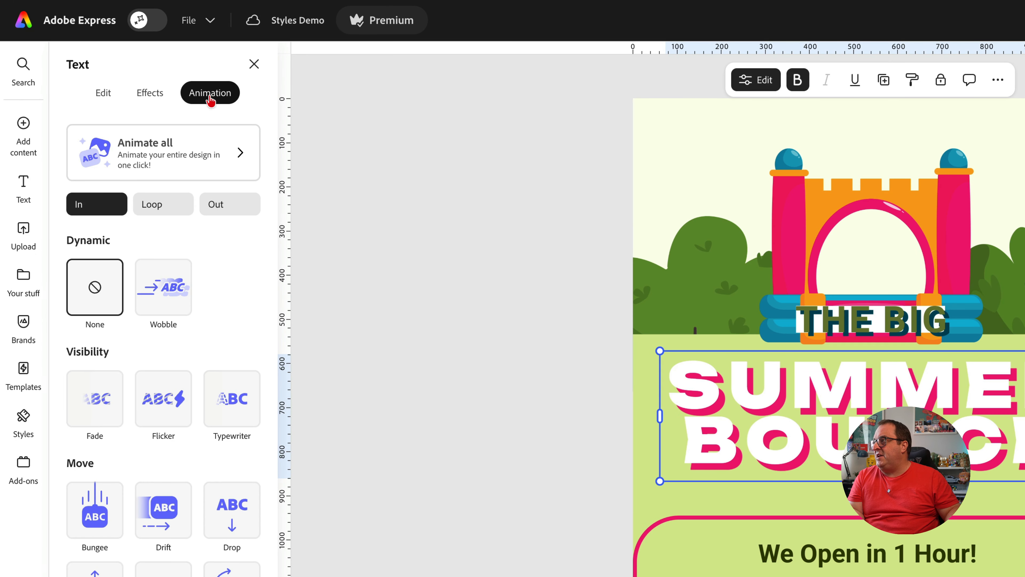
pyautogui.click(183, 165)
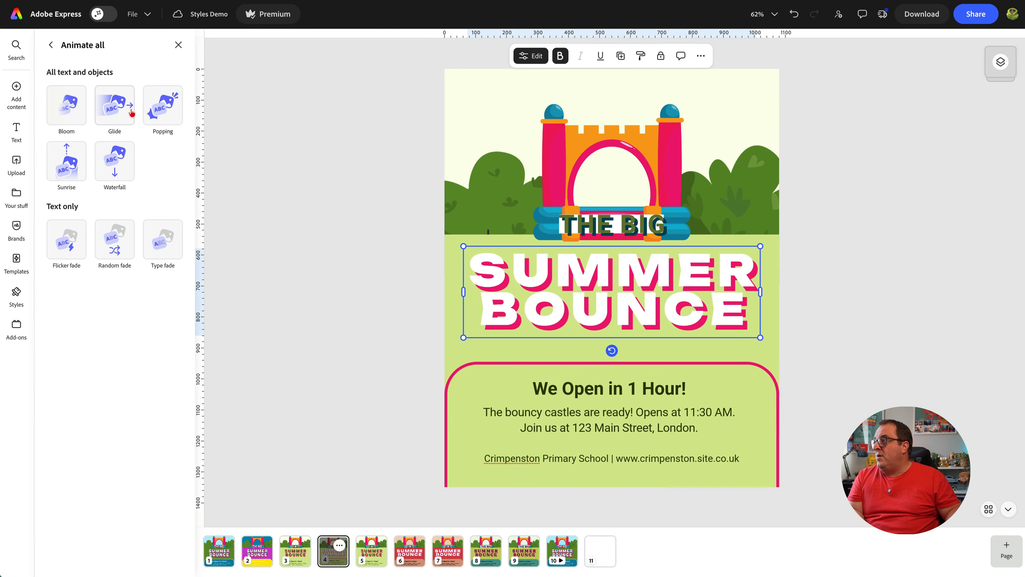
pyautogui.click(131, 112)
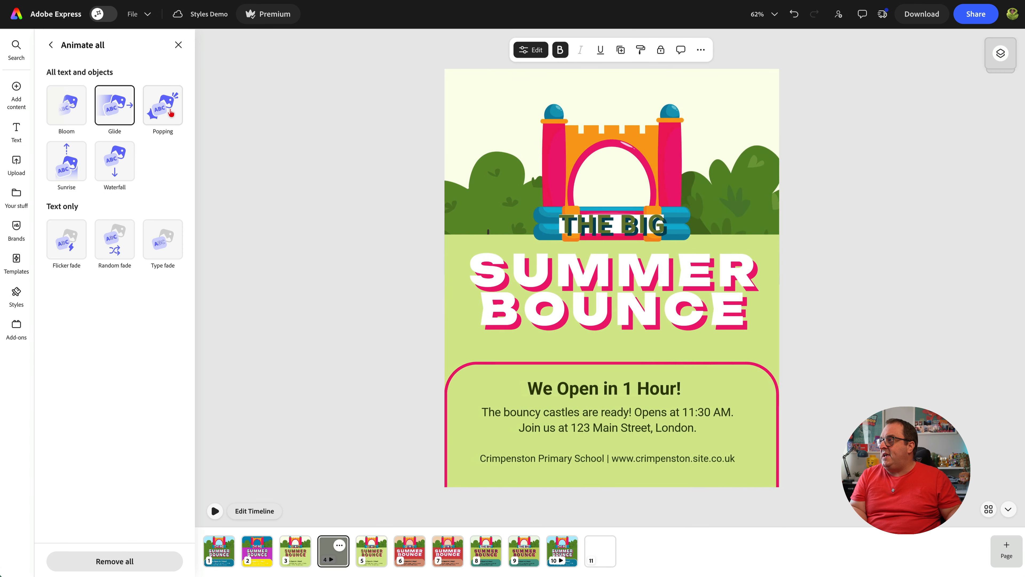
pyautogui.click(171, 113)
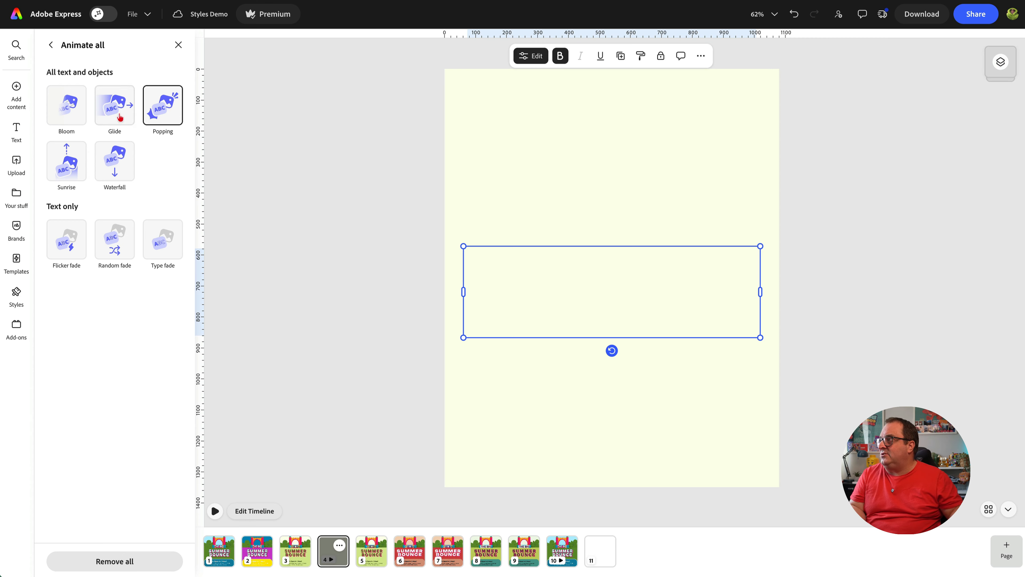
pyautogui.click(114, 564)
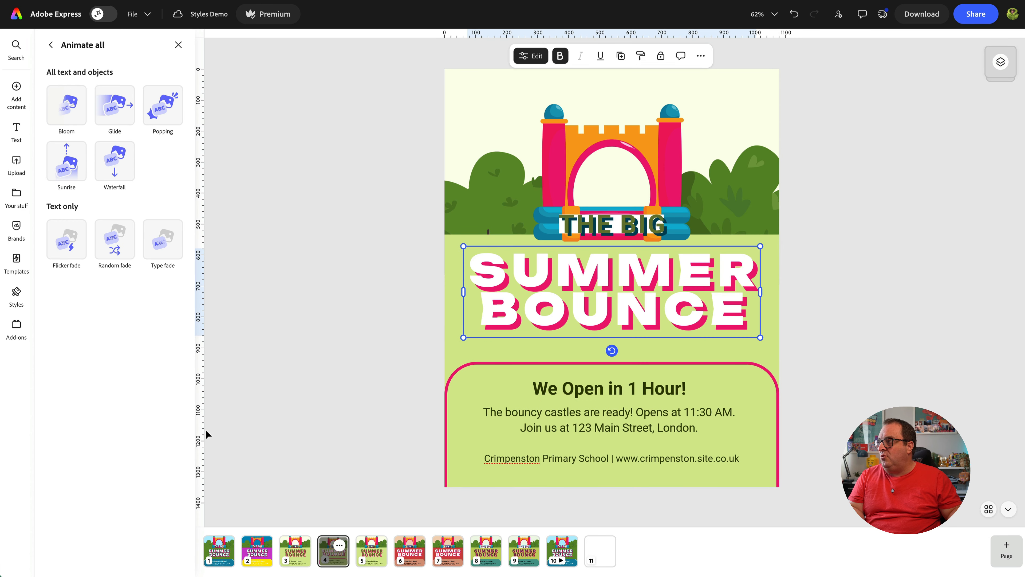
pyautogui.click(52, 46)
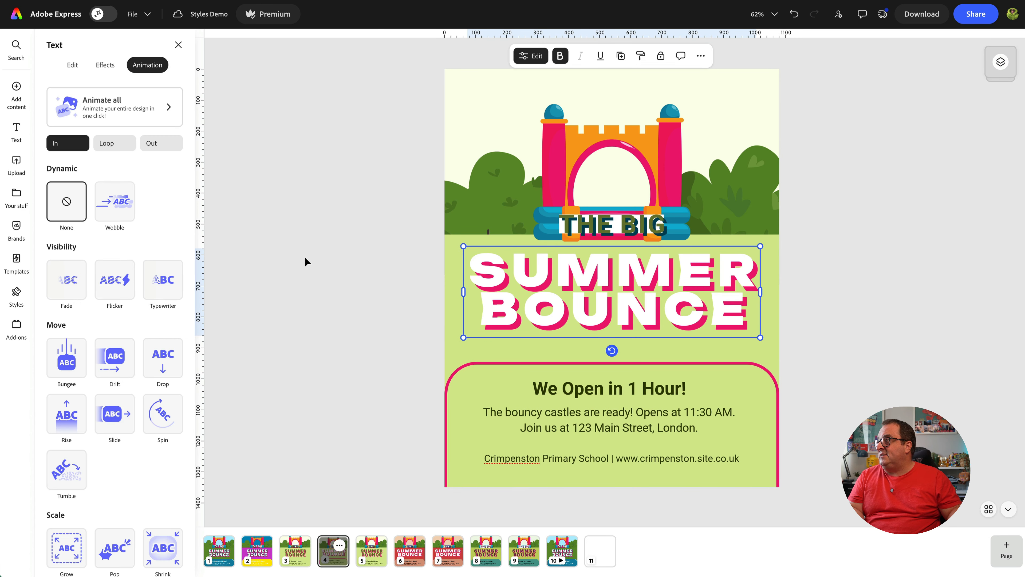
# - Apply the Wobble entrance animation to the bouncy castle image, with a downward direction and squish set to 57
pyautogui.click(663, 183)
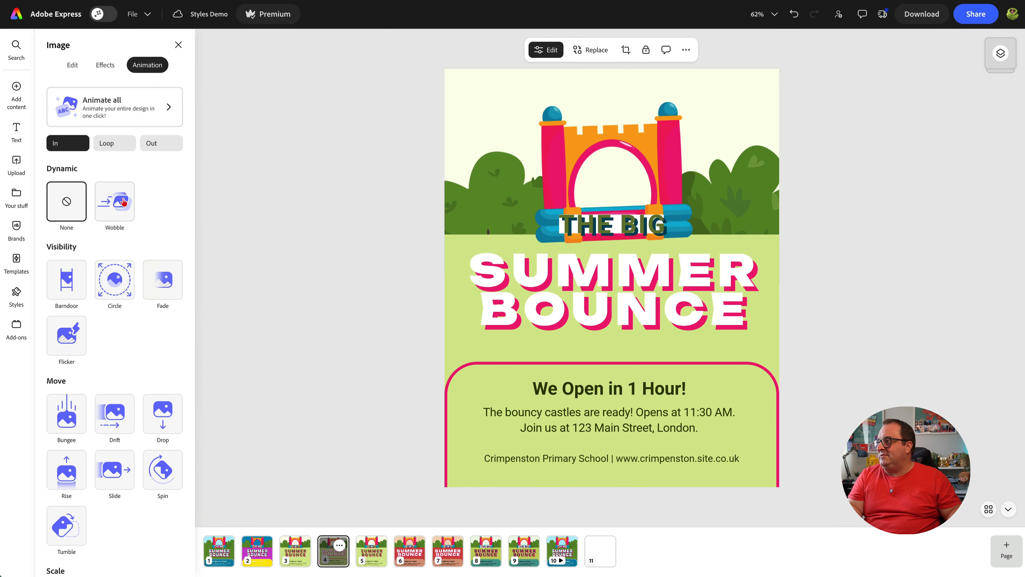
pyautogui.click(121, 203)
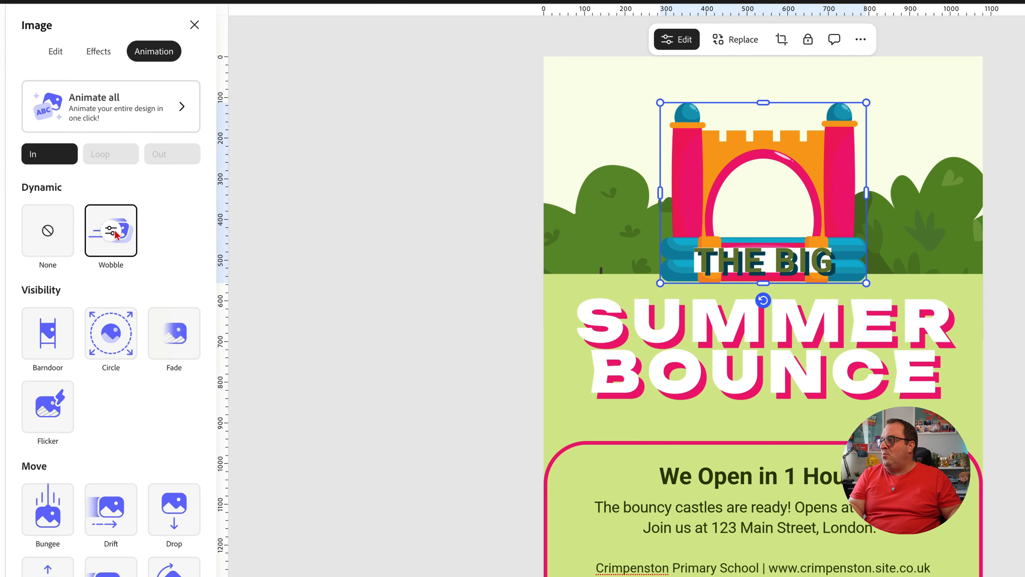
pyautogui.click(115, 202)
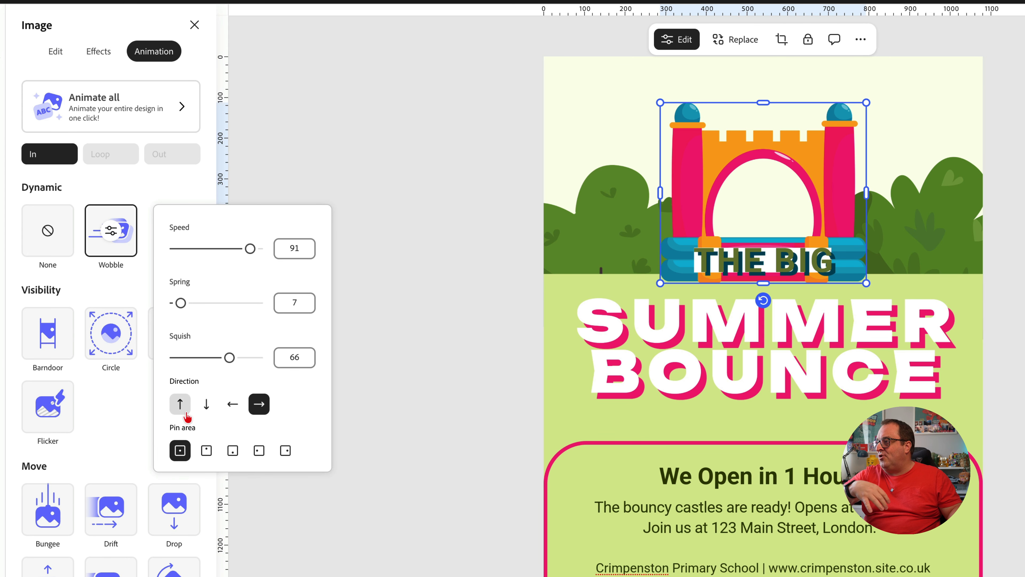
pyautogui.click(205, 405)
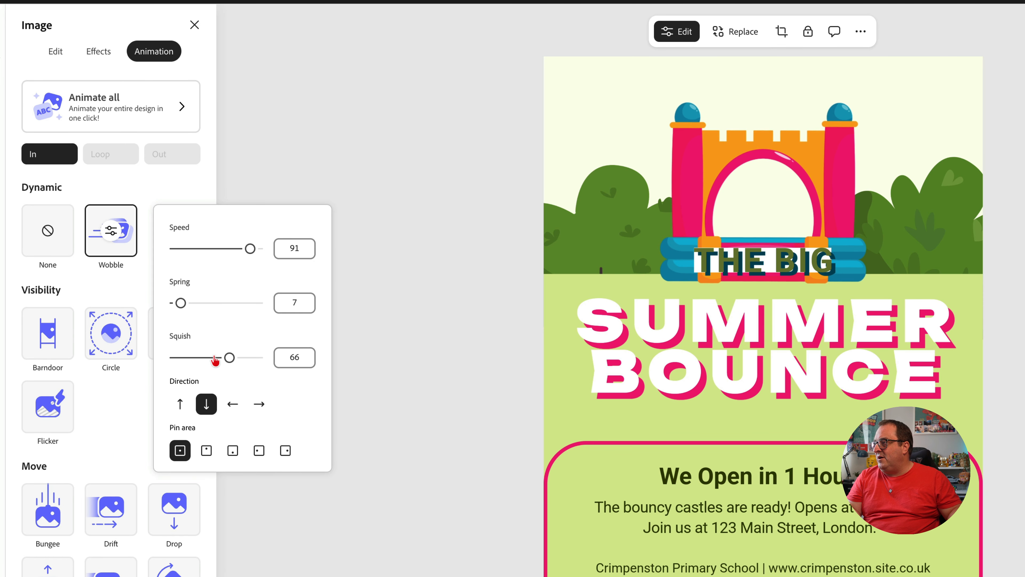
pyautogui.click(221, 361)
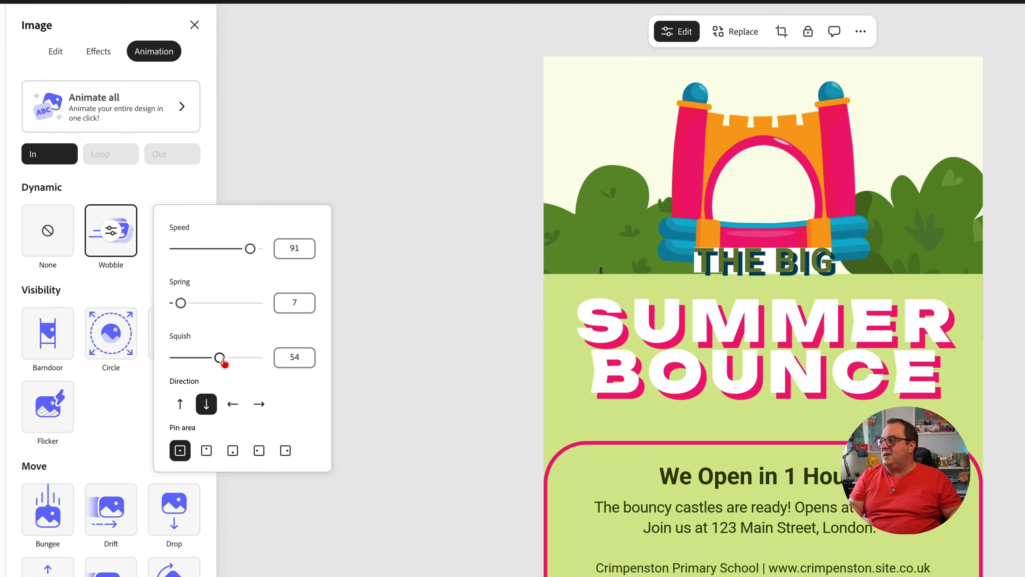
pyautogui.moveTo(222, 360); pyautogui.dragTo(224, 362)
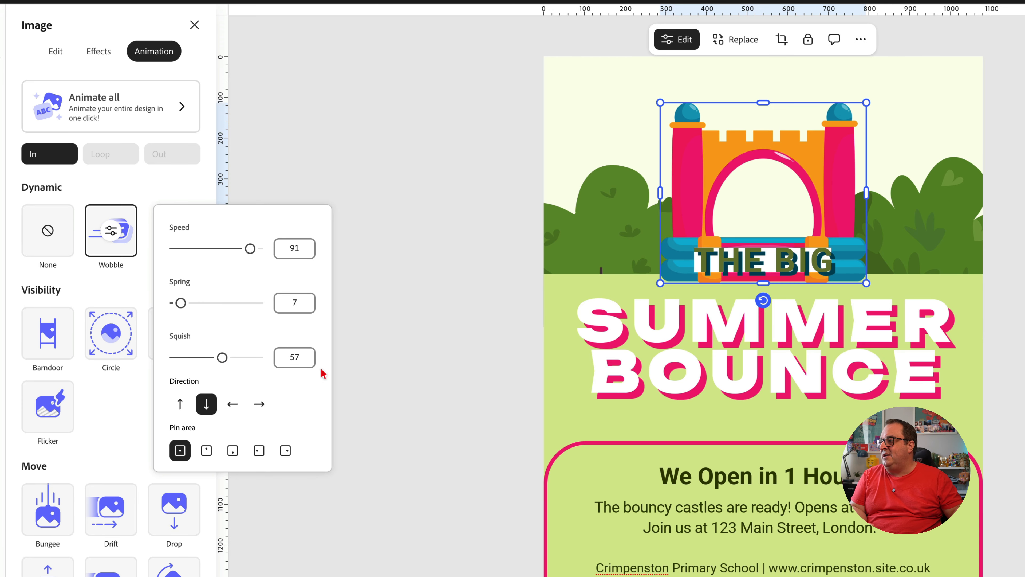
pyautogui.click(417, 385)
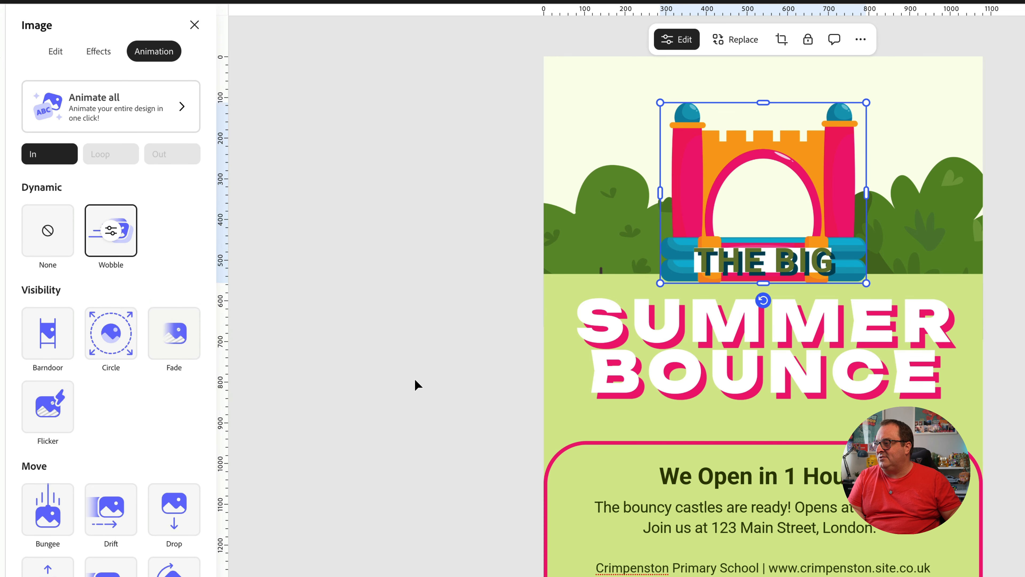
# - Apply the Wobble entrance animation to the "Summer Bounce" title with a downward direction
pyautogui.click(708, 351)
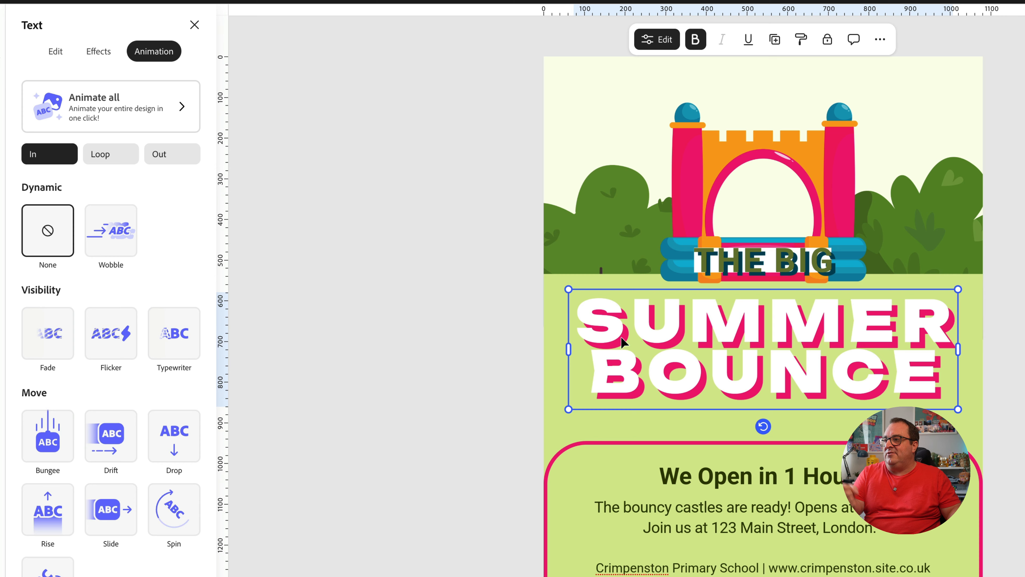
pyautogui.click(130, 243)
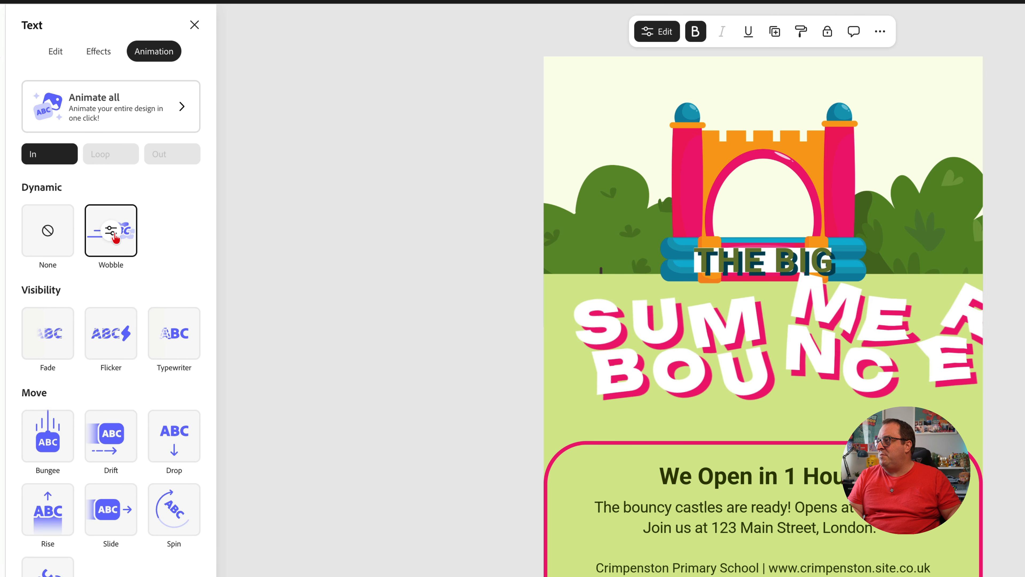
pyautogui.click(115, 236)
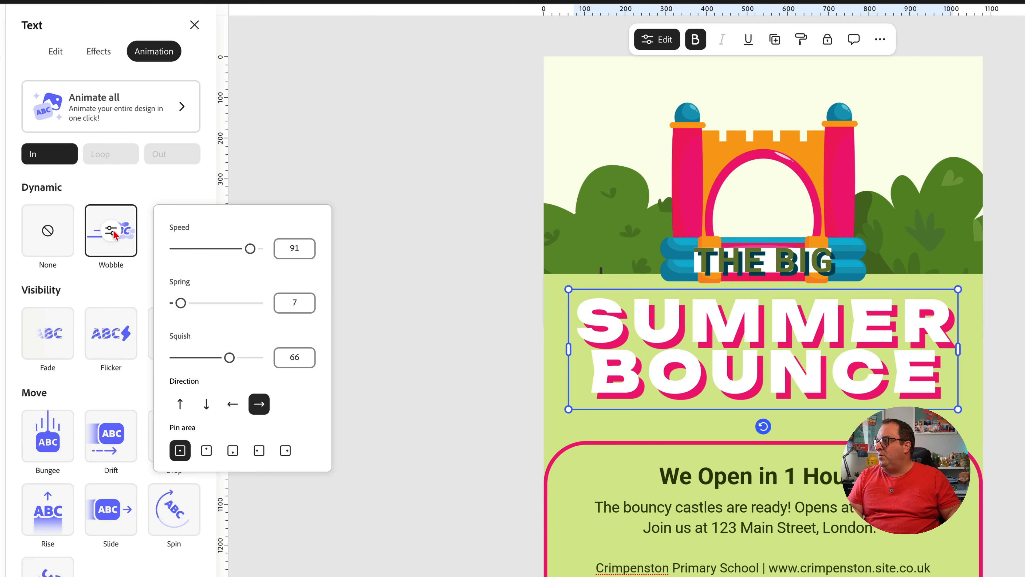
pyautogui.click(205, 406)
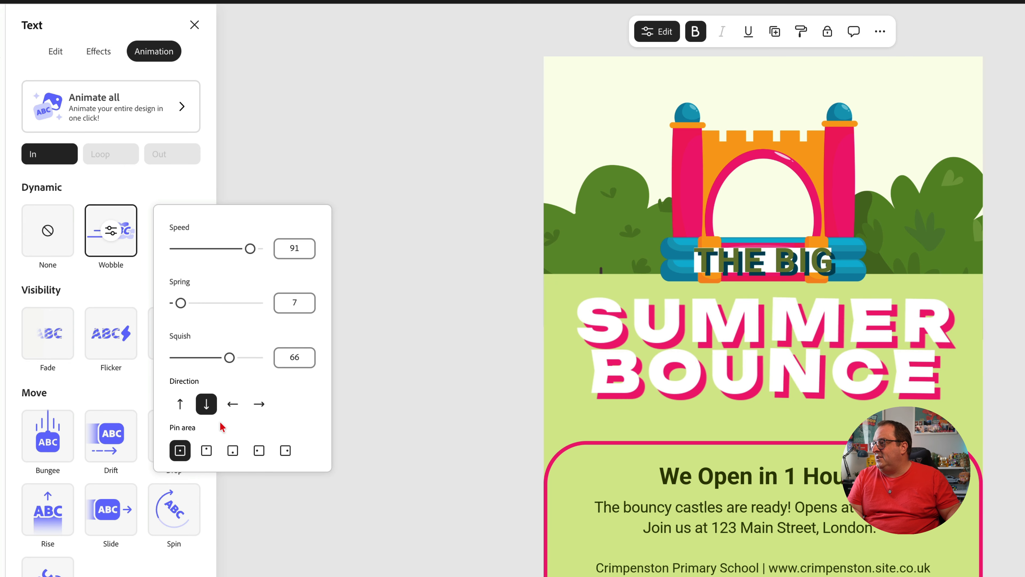
# - Try the top, left and right pin areas for the title's Wobble animation, and set the pin area to bottom
pyautogui.click(207, 451)
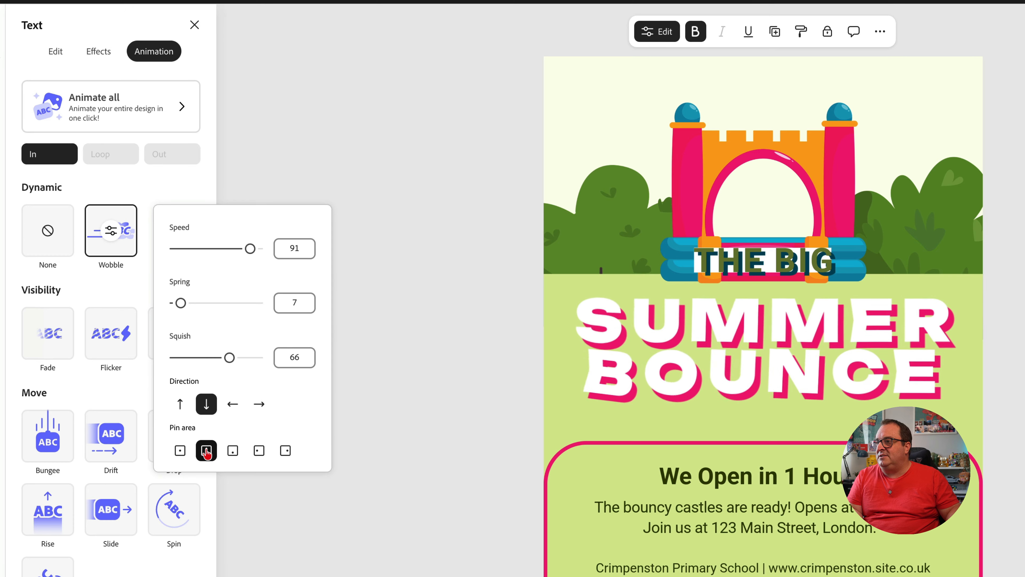
pyautogui.click(259, 451)
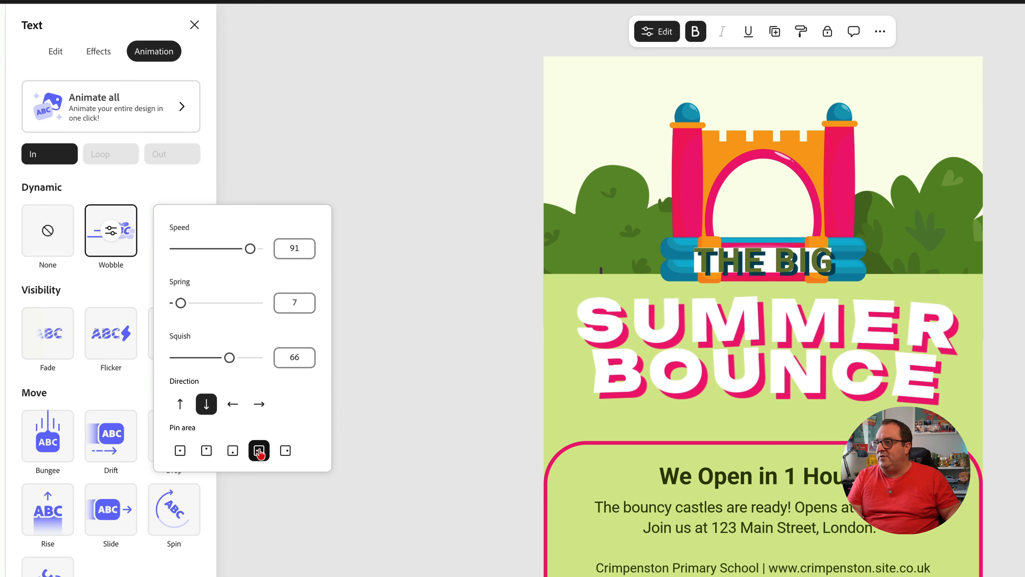
pyautogui.click(285, 451)
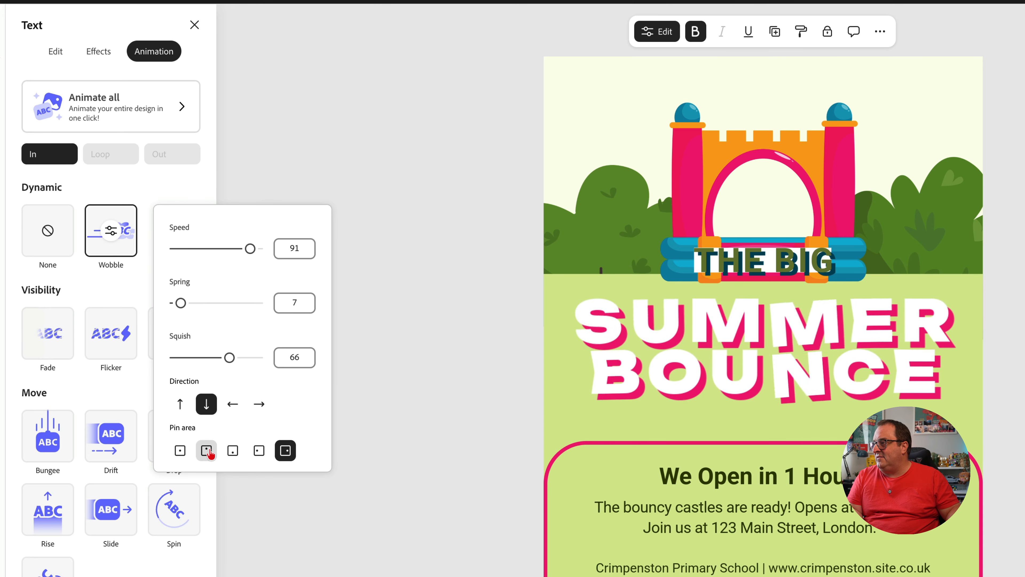
pyautogui.click(233, 450)
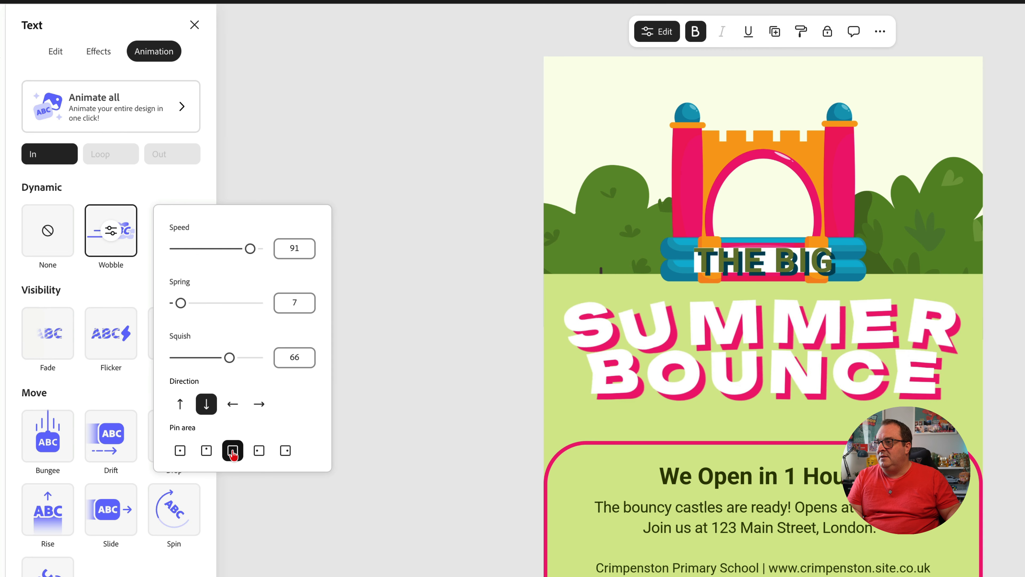